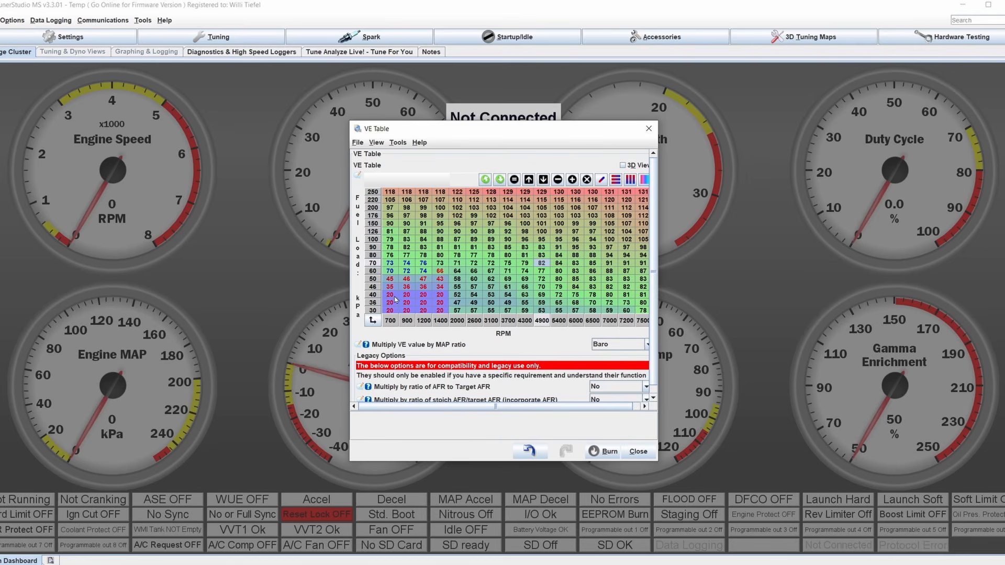
- Examine the VE table's idle-area cells from 700 to 1400 RPM at 30 to 40 kPa
{"action": "left_click_drag", "start_coordinate": [396, 296], "coordinate": [439, 312]}
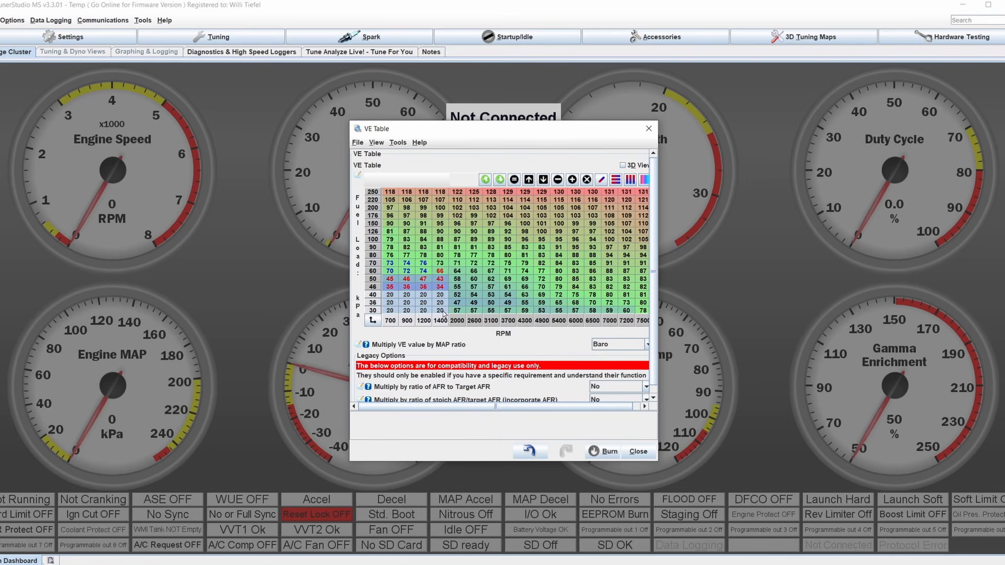
{"action": "left_click", "coordinate": [397, 305]}
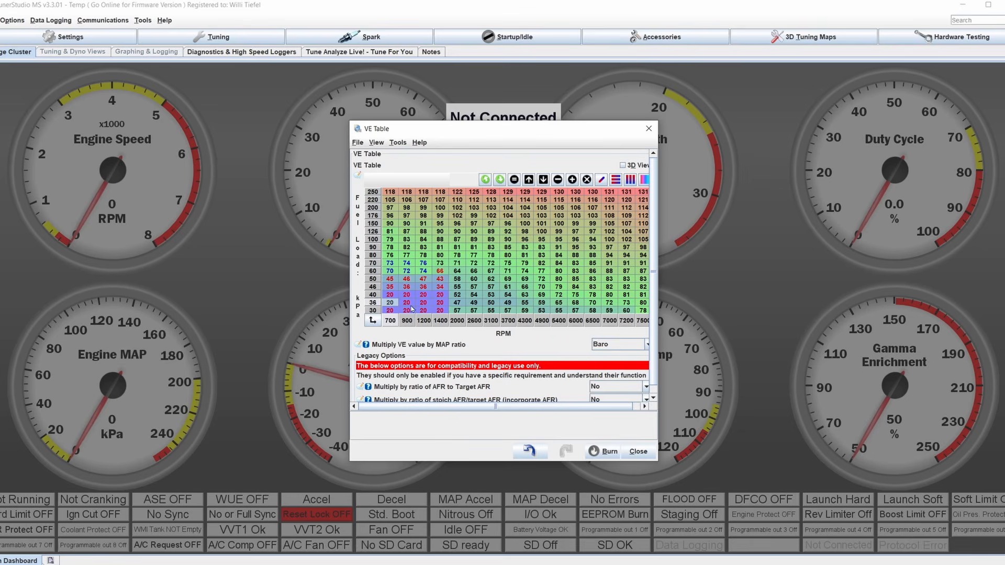
{"action": "left_click_drag", "start_coordinate": [396, 299], "coordinate": [441, 311]}
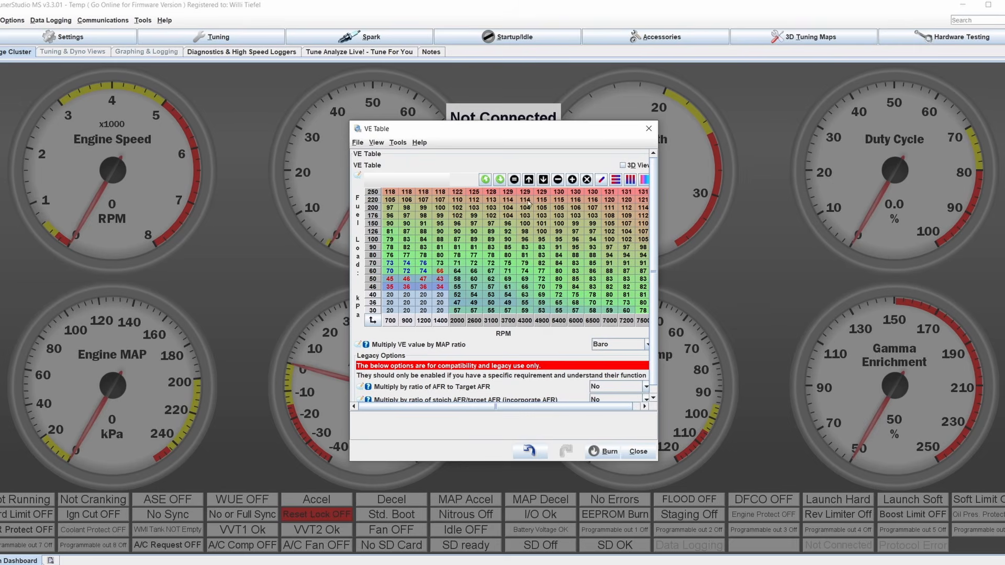
{"action": "left_click_drag", "start_coordinate": [514, 132], "coordinate": [555, 129]}
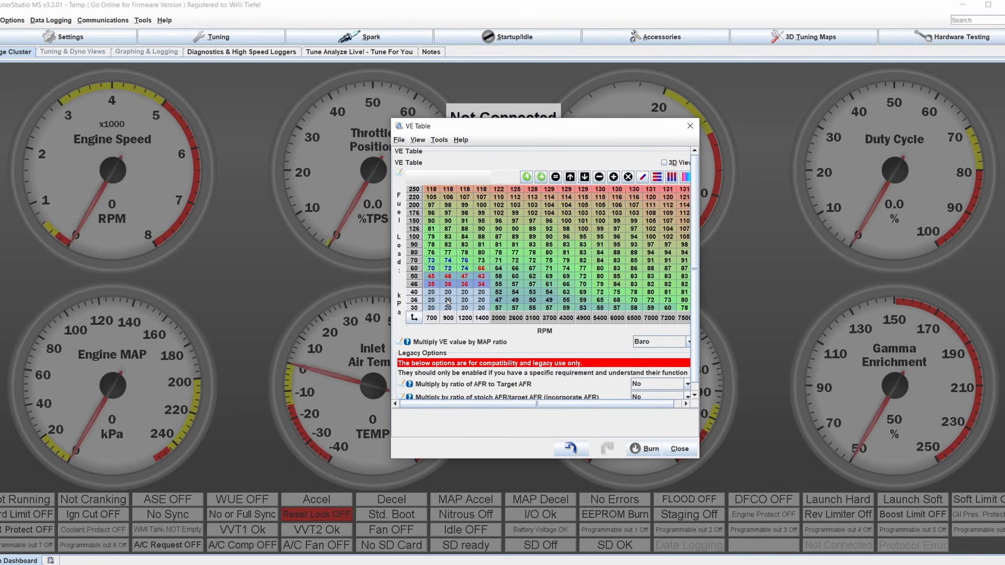
{"action": "left_click_drag", "start_coordinate": [430, 292], "coordinate": [484, 308]}
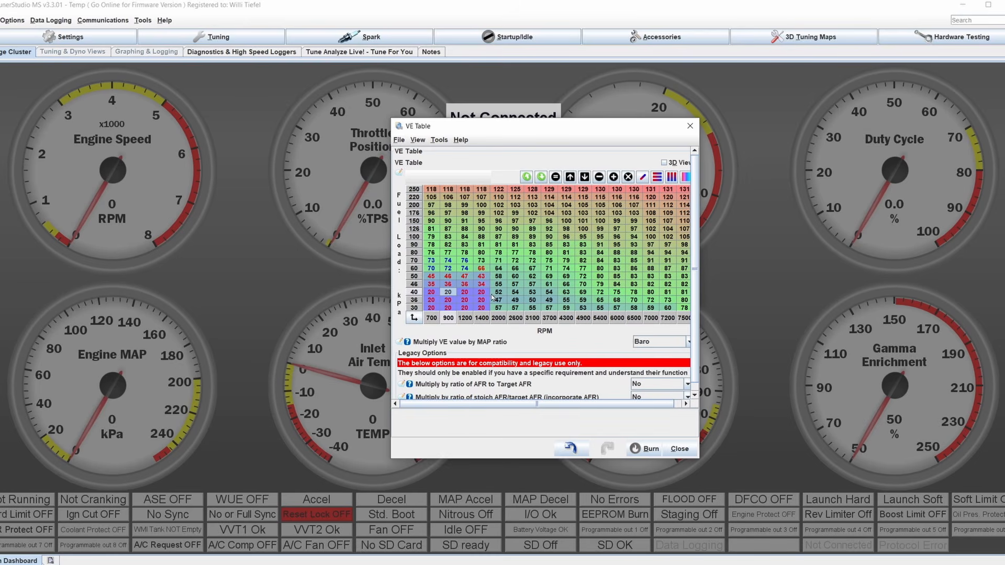
{"action": "left_click", "coordinate": [437, 309]}
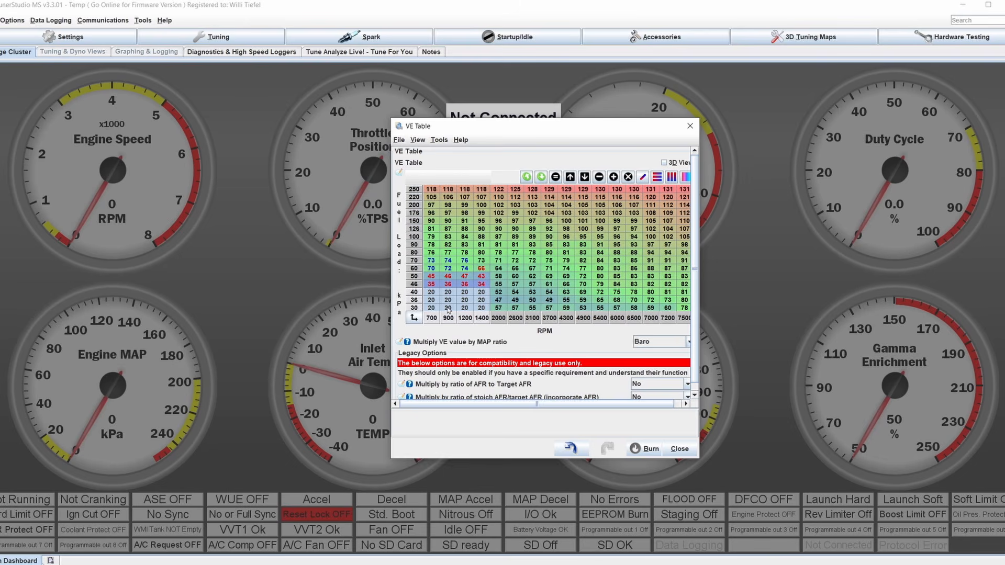
{"action": "left_click", "coordinate": [481, 294]}
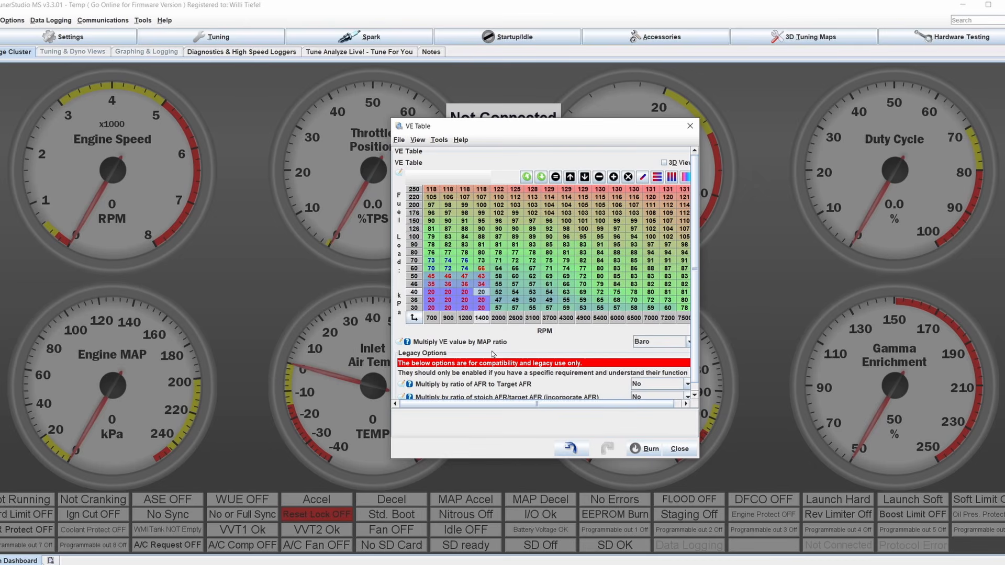
- Set the VE table's Multiply VE value by MAP ratio option to Fixed
{"action": "left_click", "coordinate": [657, 344]}
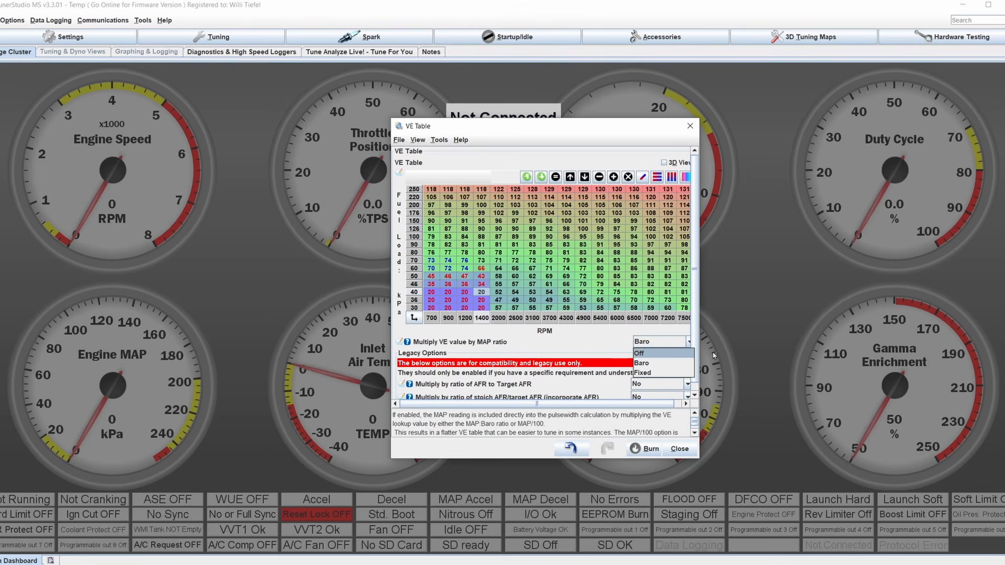
{"action": "left_click", "coordinate": [663, 344]}
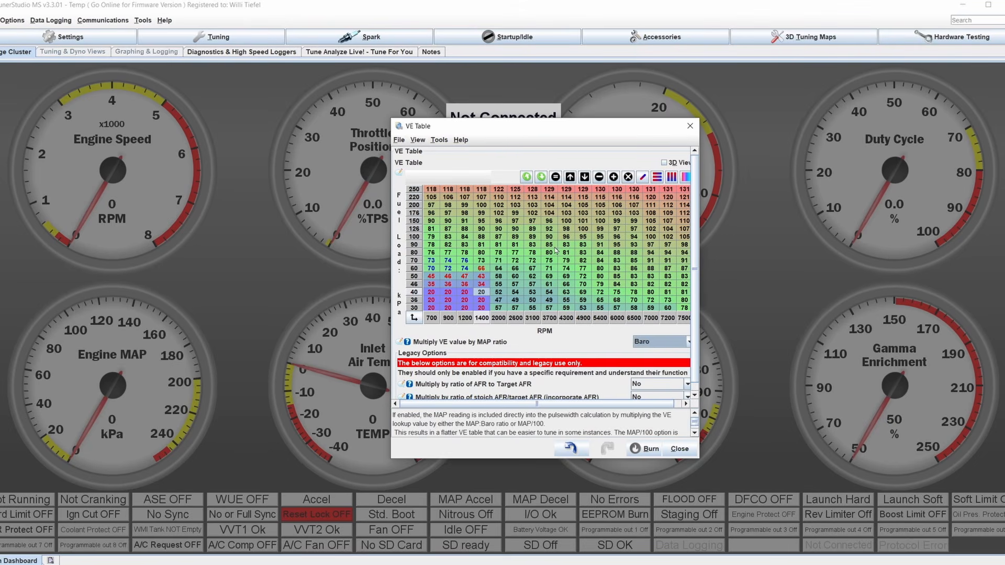
{"action": "left_click", "coordinate": [678, 340]}
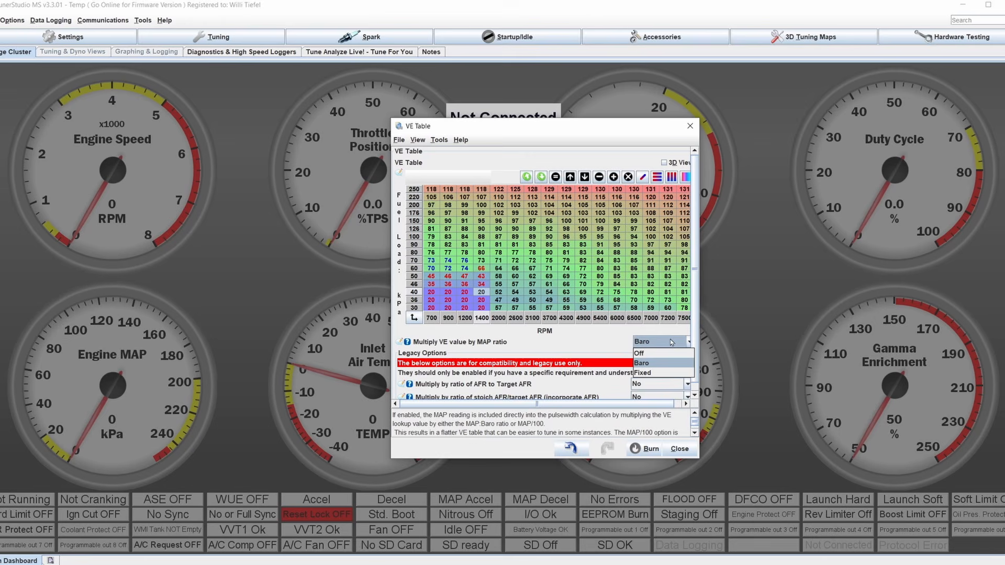
{"action": "left_click", "coordinate": [655, 366]}
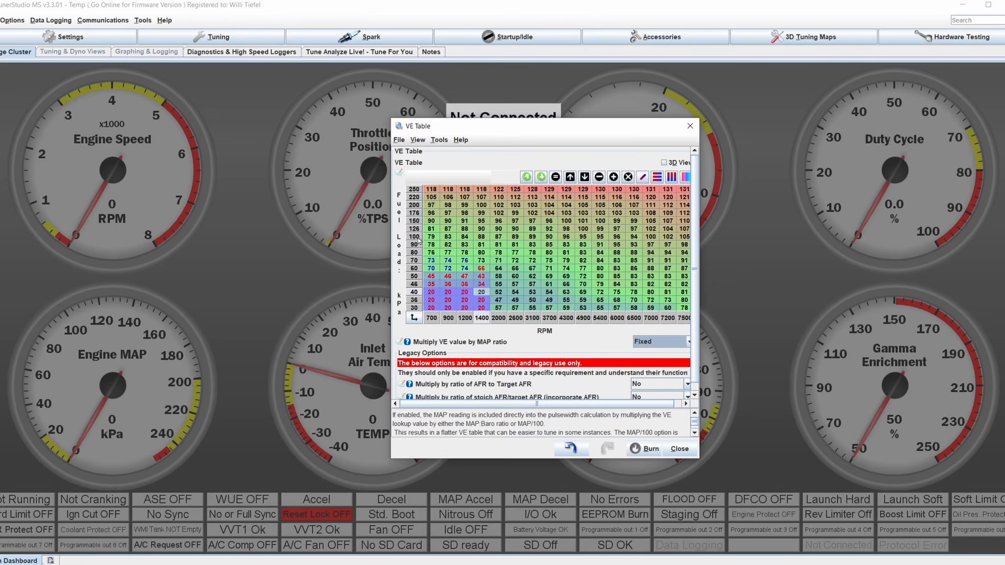
- Examine the VE table's 6000 to 7500 RPM cells at 50 to 100 kPa and compare them with the low-load idle cells
{"action": "left_click", "coordinate": [618, 268]}
{"action": "left_click_drag", "start_coordinate": [616, 237], "coordinate": [686, 279]}
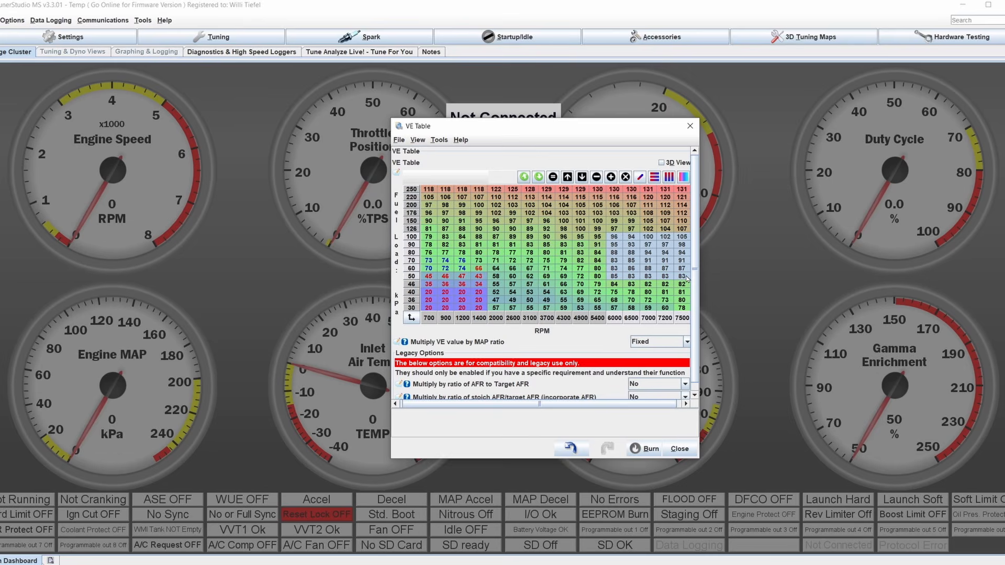
{"action": "left_click", "coordinate": [548, 245]}
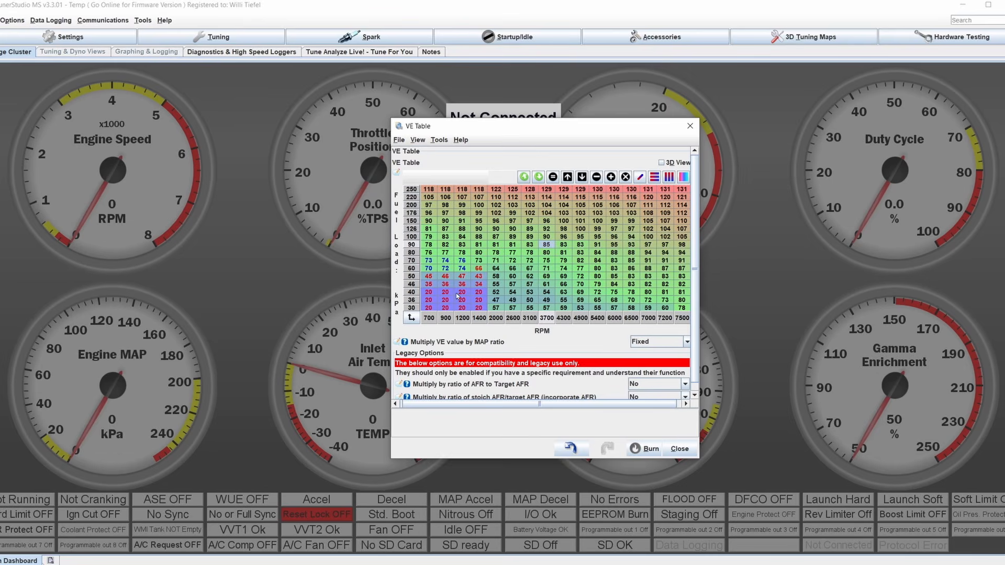
{"action": "left_click_drag", "start_coordinate": [428, 292], "coordinate": [474, 308]}
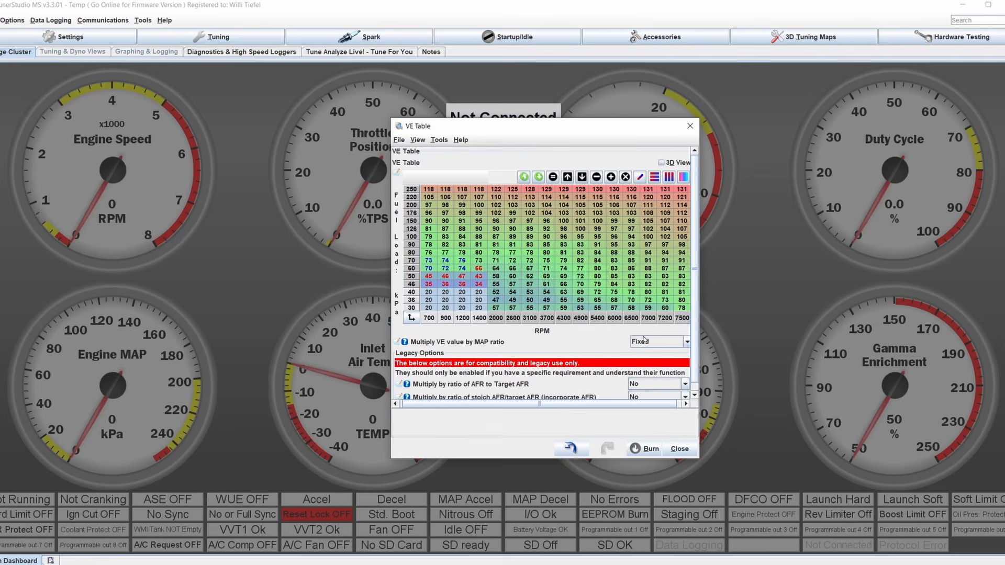
- Close the VE table and open Injector Characteristics, showing the editable voltage correction values in a wider dialog
{"action": "left_click", "coordinate": [679, 448]}
{"action": "left_click", "coordinate": [210, 38]}
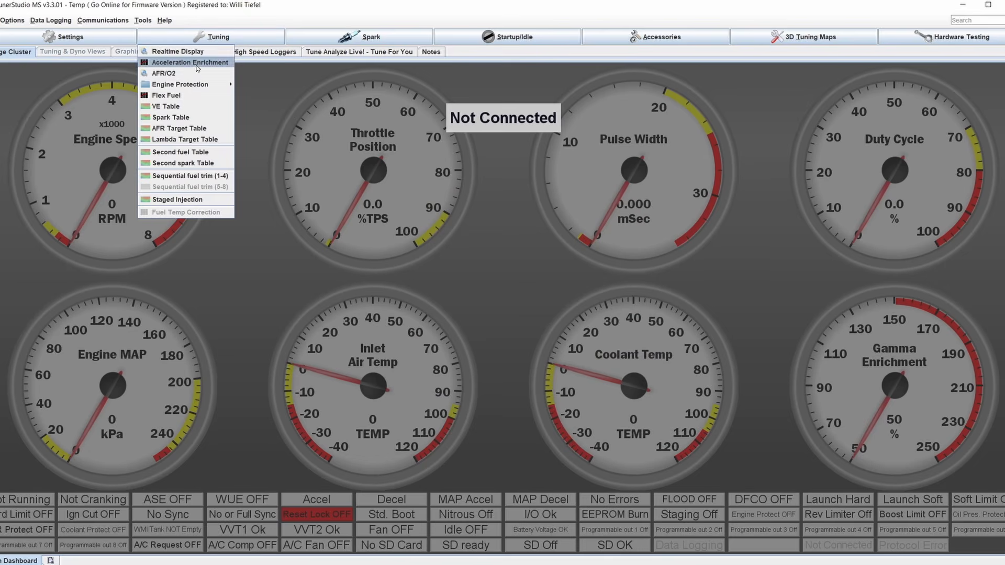
{"action": "mouse_move", "coordinate": [68, 38]}
{"action": "left_click", "coordinate": [48, 67]}
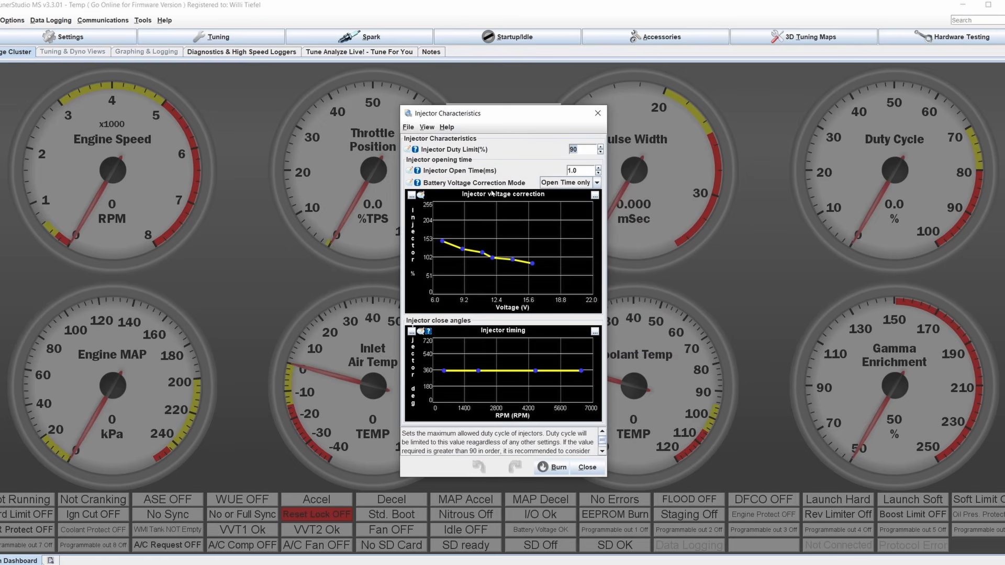
{"action": "left_click", "coordinate": [594, 195]}
{"action": "left_click_drag", "start_coordinate": [607, 244], "coordinate": [708, 249]}
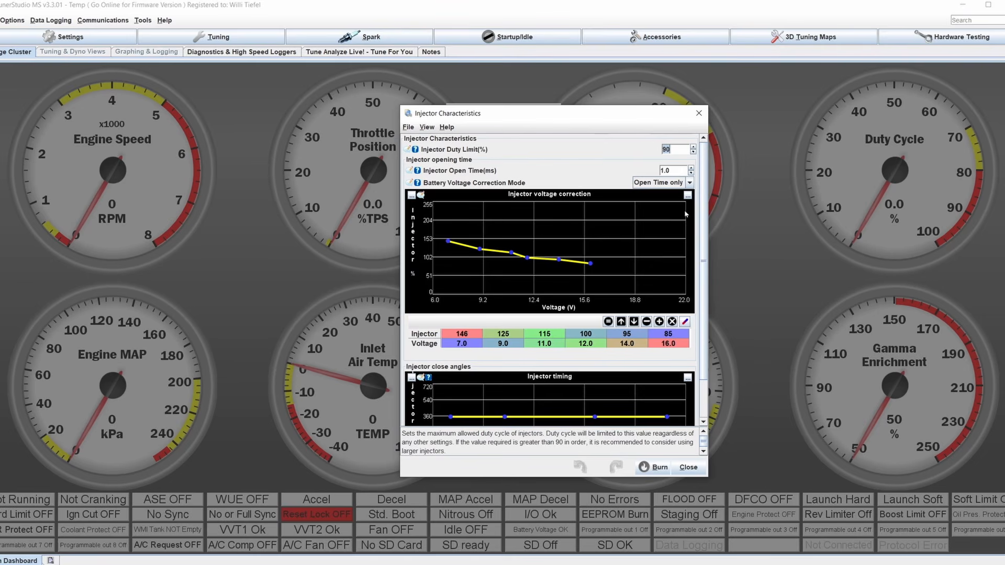
{"action": "left_click", "coordinate": [670, 172]}
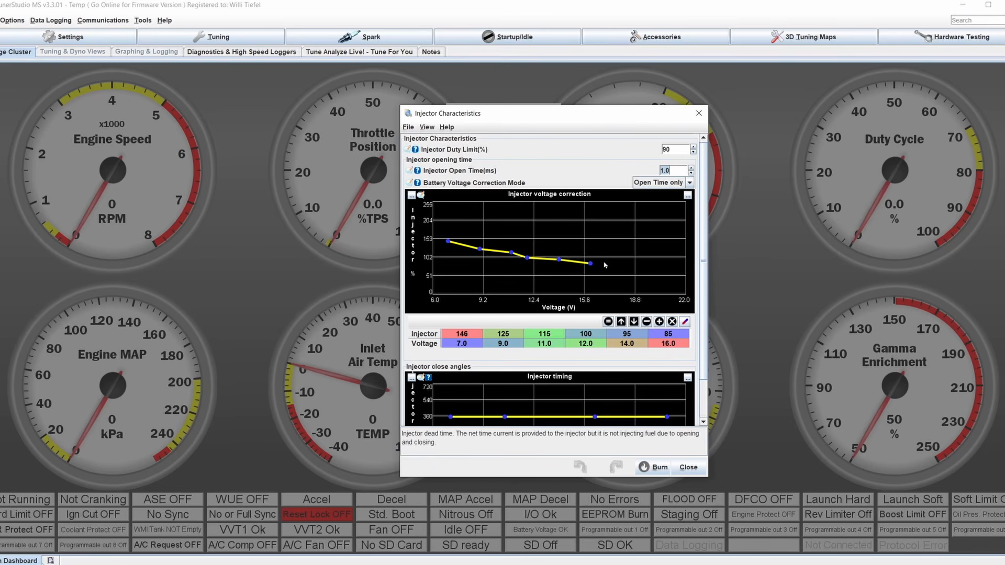
- Set the injector voltage correction at 12.0 V to 120%
{"action": "left_click", "coordinate": [597, 339]}
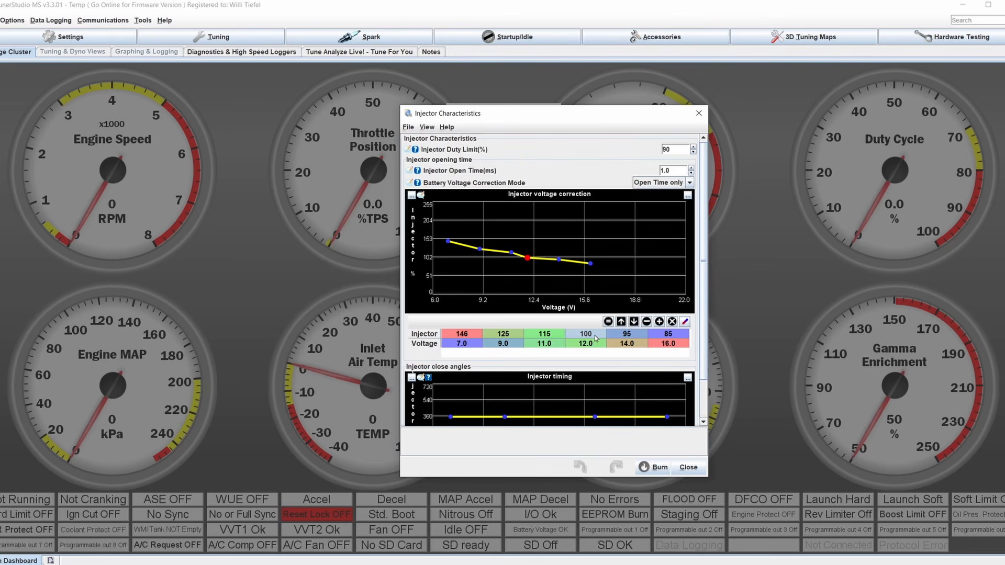
{"action": "type", "text": "12"}
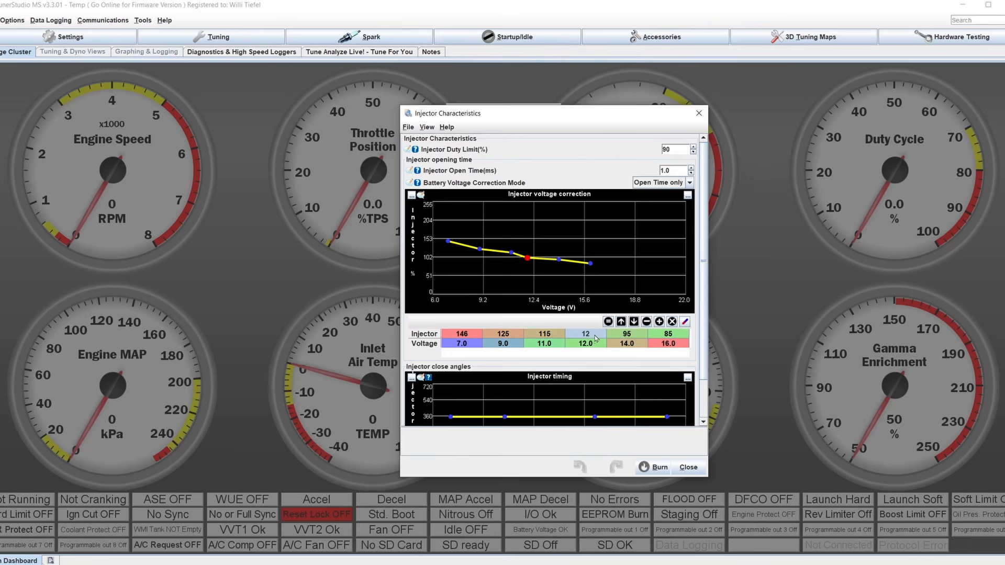
{"action": "type", "text": "0"}
{"action": "key", "text": "Return"}
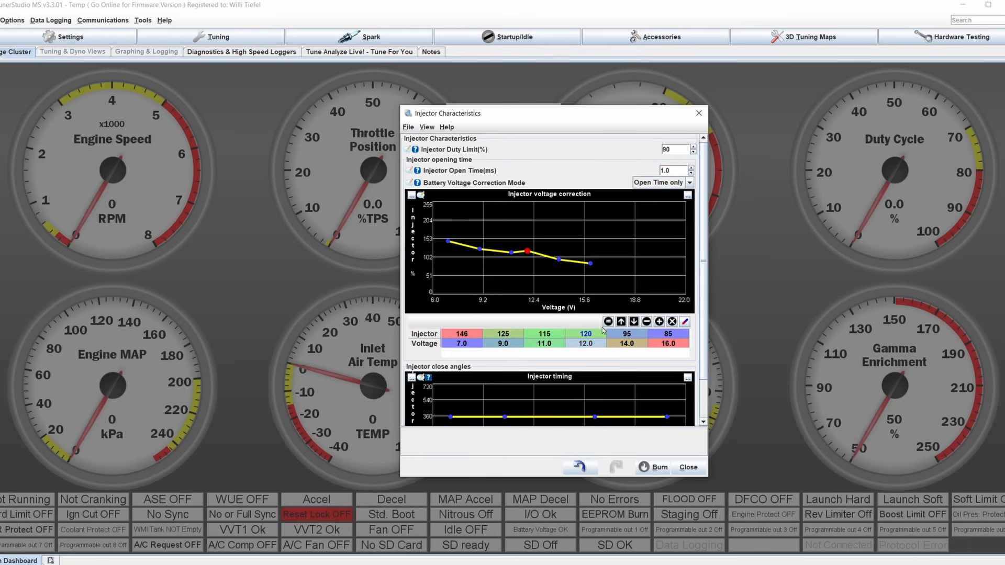
- Set the injector voltage correction at 14.0 V to 100%
{"action": "left_click", "coordinate": [629, 336]}
{"action": "left_click", "coordinate": [619, 335]}
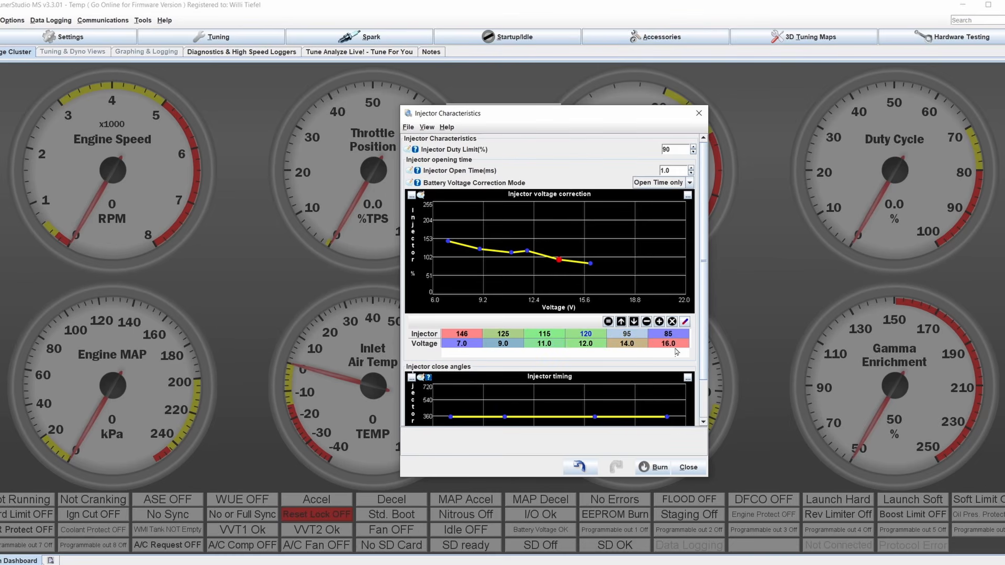
{"action": "type", "text": "1"}
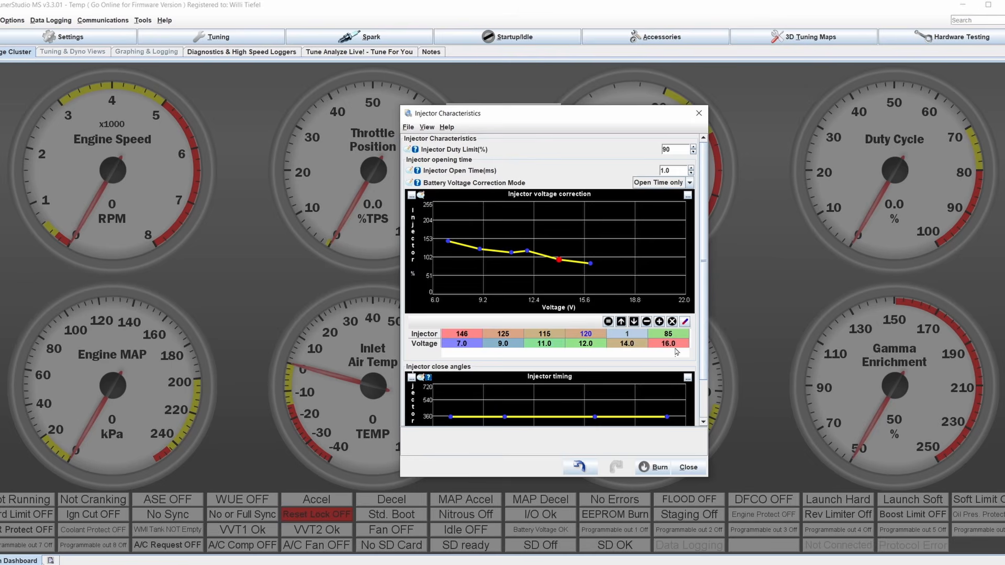
{"action": "type", "text": "00"}
{"action": "key", "text": "Return"}
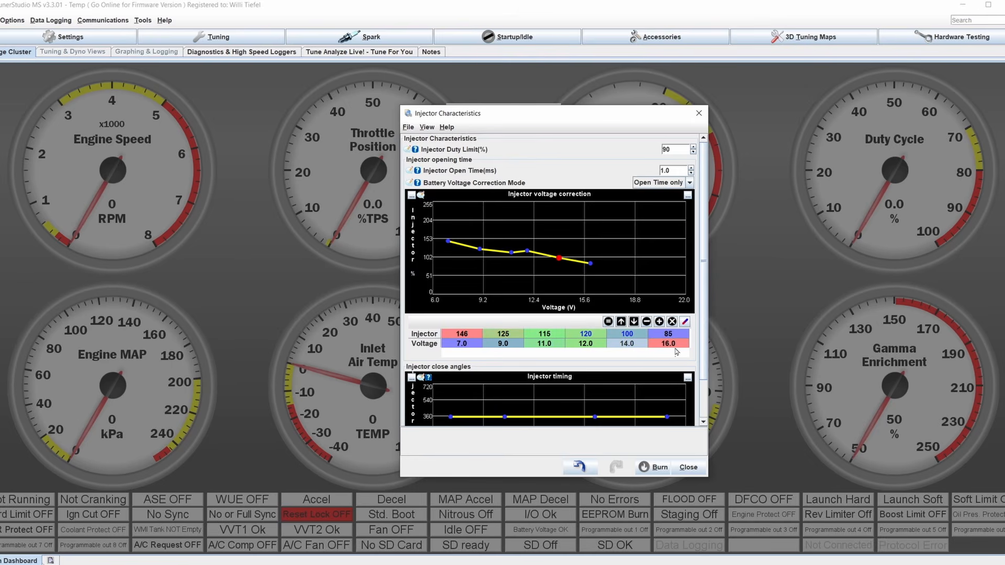
- Set the Injector Open Time to 1.1 ms
{"action": "left_click", "coordinate": [675, 170]}
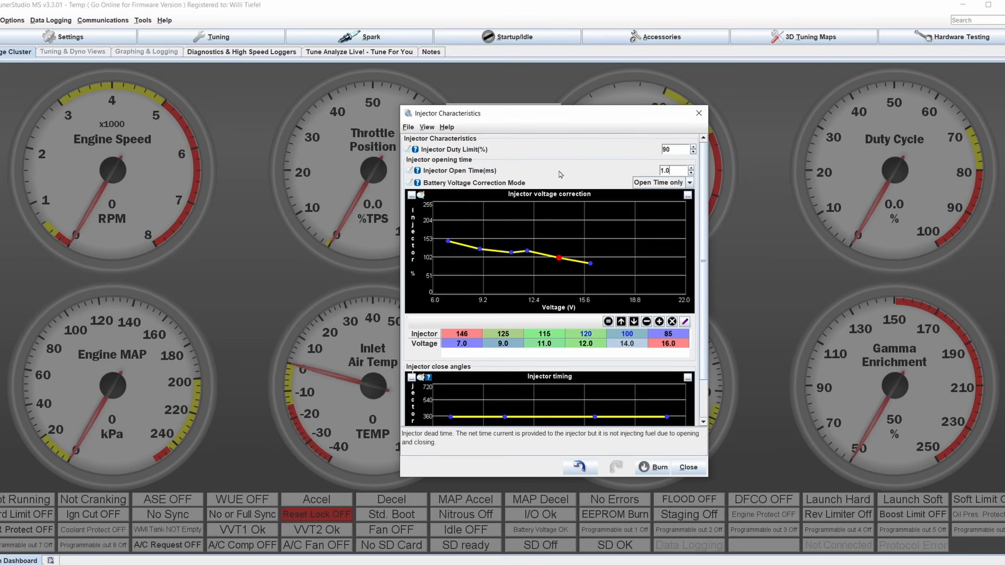
{"action": "left_click", "coordinate": [690, 168]}
{"action": "left_click", "coordinate": [691, 173]}
{"action": "left_click", "coordinate": [691, 168]}
- Reopen the VE table to recheck the cells from 700 to 1400 RPM at 30 to 40 kPa, closing it after each look
{"action": "left_click", "coordinate": [215, 36]}
{"action": "left_click", "coordinate": [186, 107]}
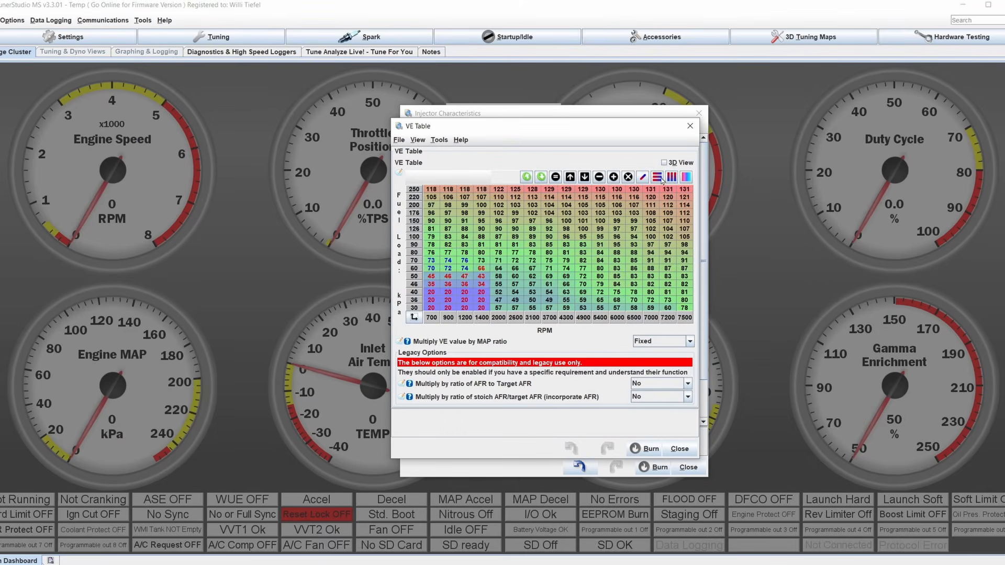
{"action": "left_click_drag", "start_coordinate": [434, 308], "coordinate": [484, 296]}
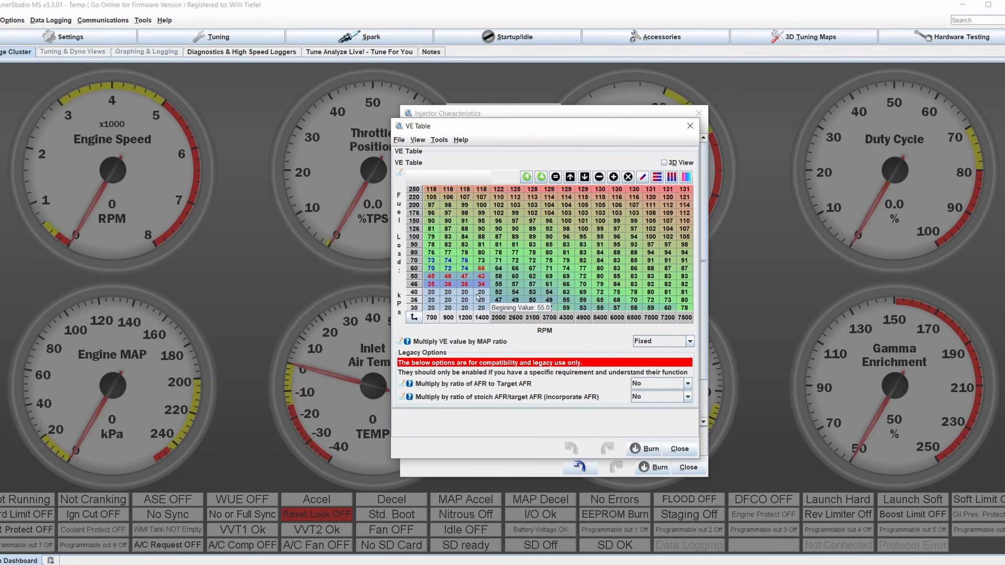
{"action": "left_click", "coordinate": [687, 127]}
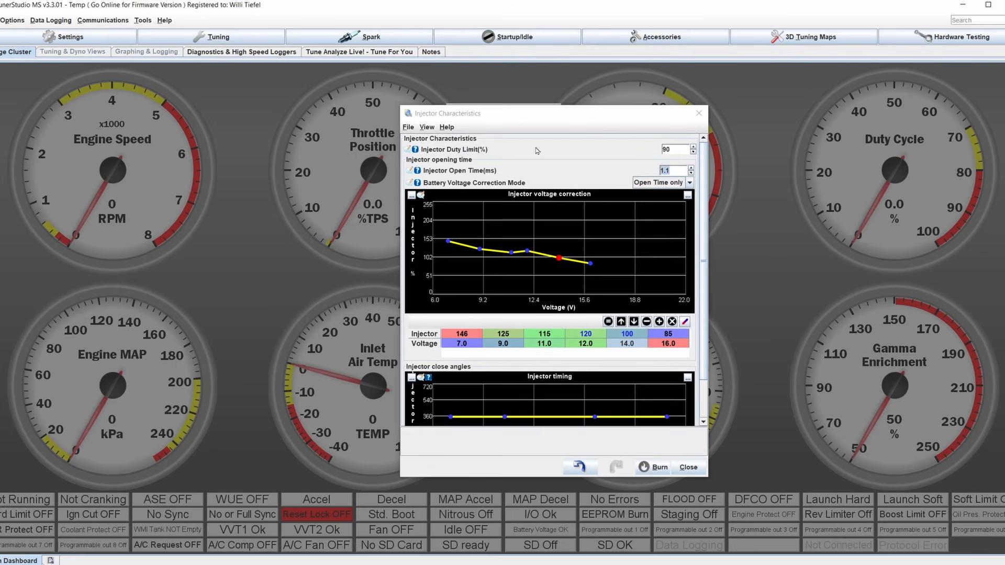
{"action": "left_click", "coordinate": [237, 34]}
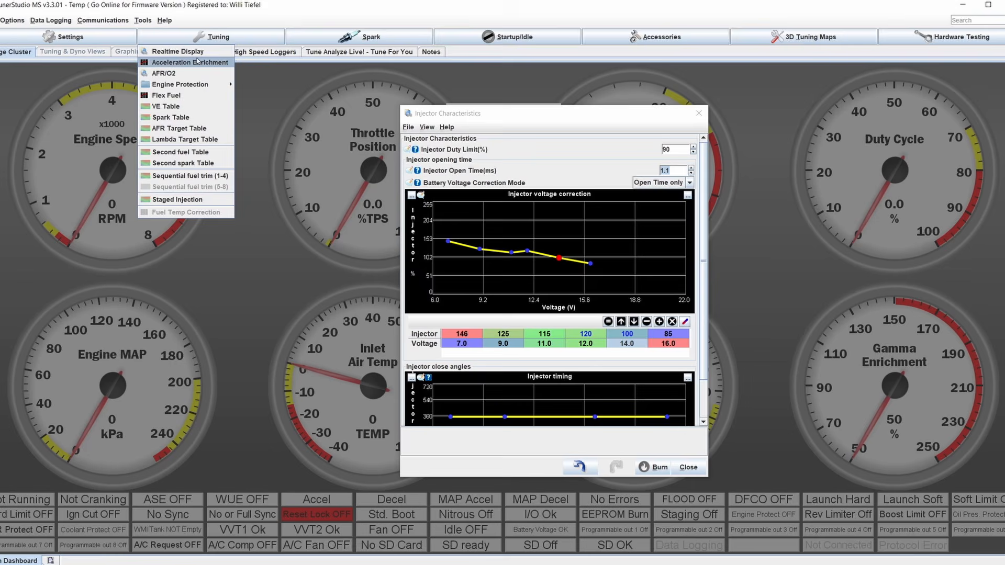
{"action": "left_click", "coordinate": [175, 106]}
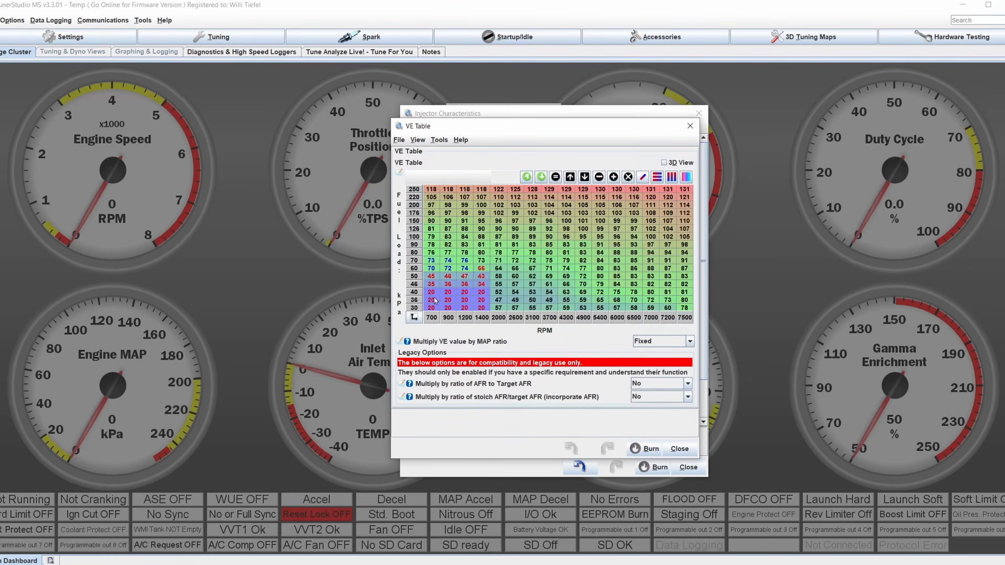
{"action": "left_click_drag", "start_coordinate": [432, 292], "coordinate": [480, 310]}
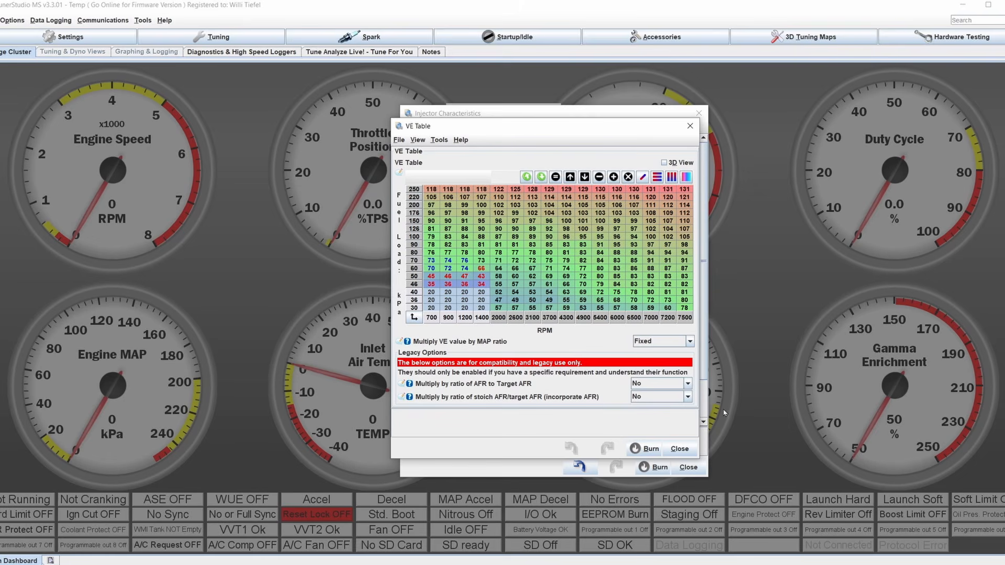
{"action": "left_click", "coordinate": [679, 449]}
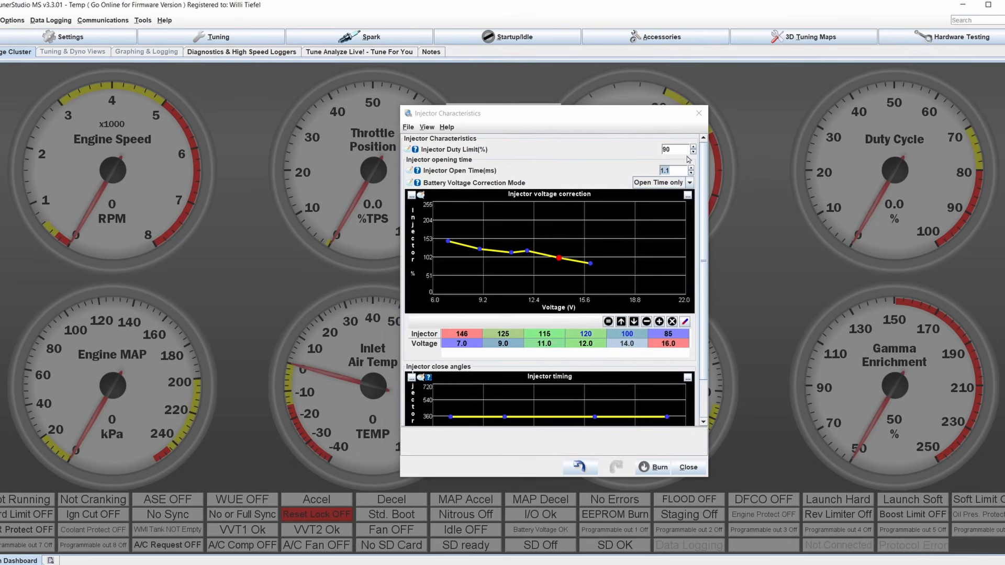
- Close Injector Characteristics and open the Engine Constants settings
{"action": "left_click", "coordinate": [77, 39]}
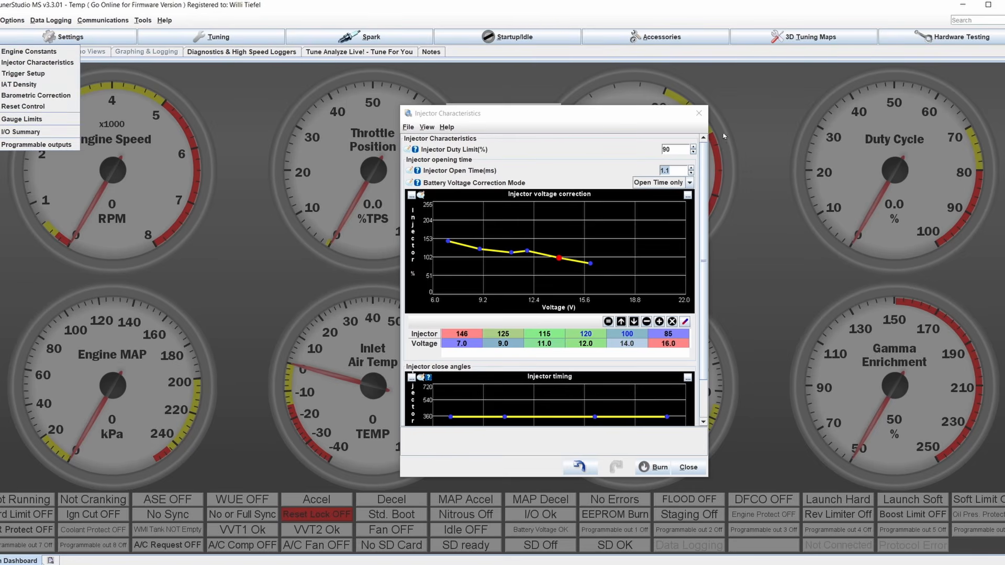
{"action": "left_click", "coordinate": [698, 118]}
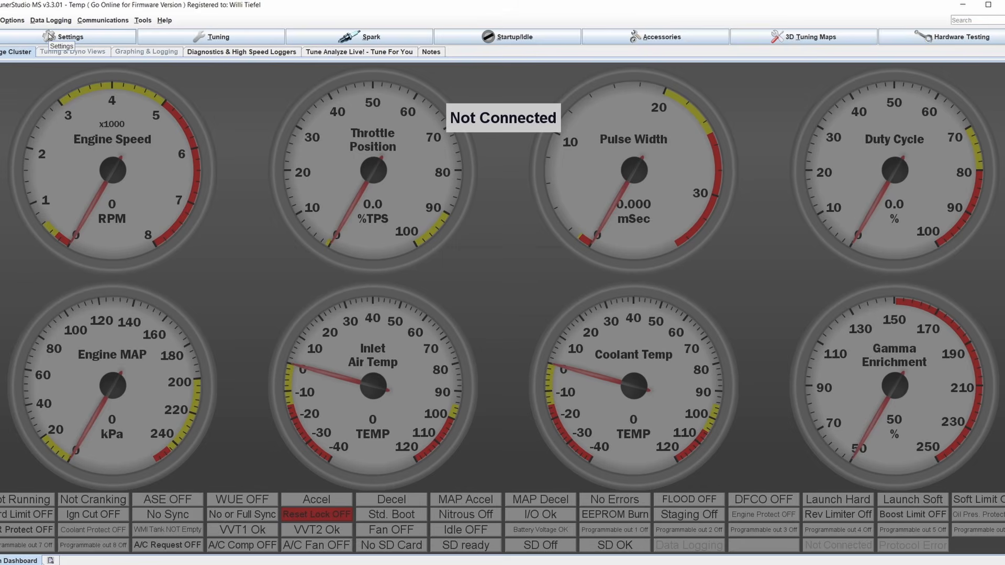
{"action": "left_click", "coordinate": [49, 35]}
{"action": "left_click", "coordinate": [32, 48]}
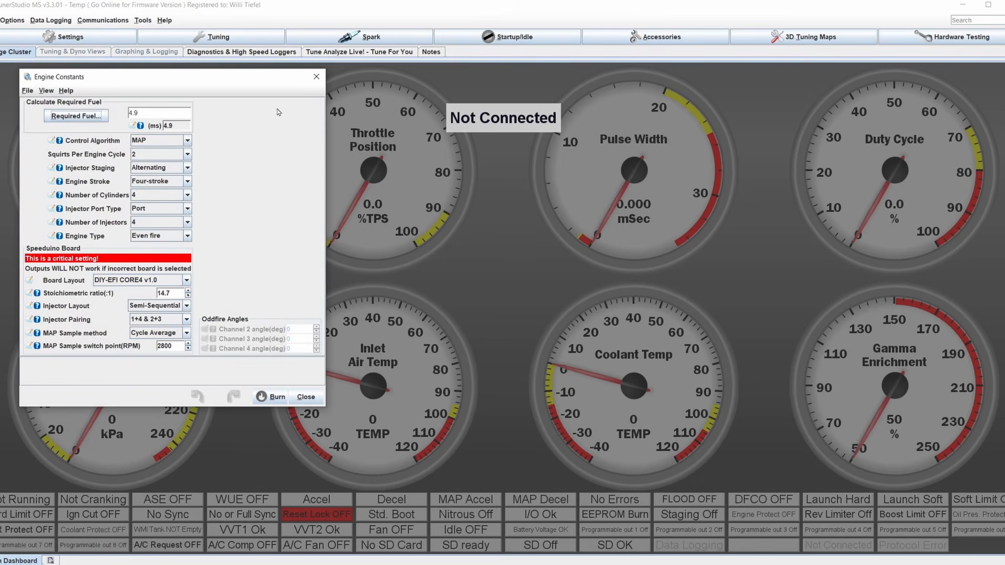
- Set the required fuel value to 2.5 ms and close Engine Constants
{"action": "left_click", "coordinate": [155, 113]}
{"action": "left_click", "coordinate": [154, 113]}
{"action": "double_click", "coordinate": [150, 114]}
{"action": "type", "text": "2.5"}
{"action": "left_click", "coordinate": [316, 77]}
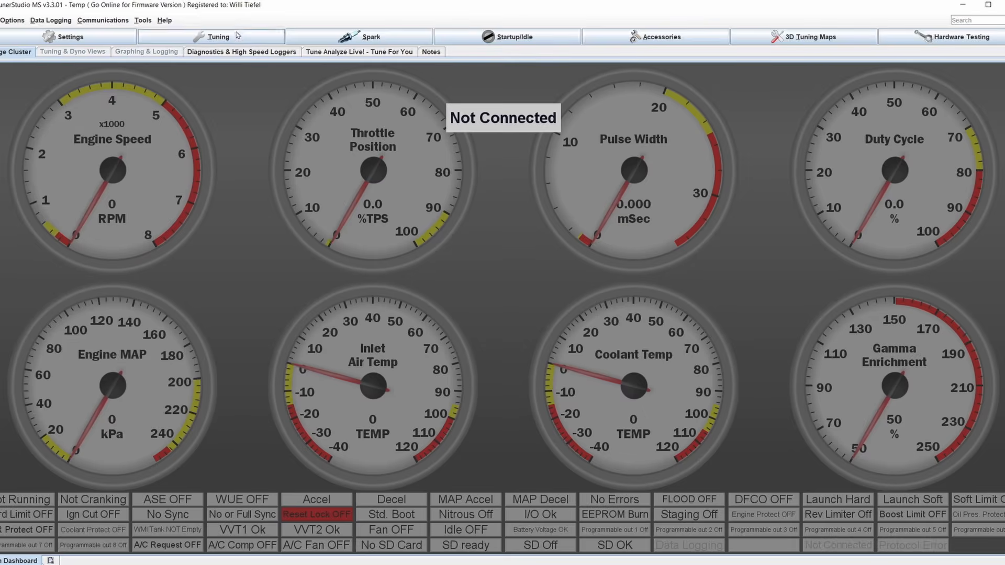
- Reopen the VE table and examine the whole map, including the idle cells from 700 to 1400 RPM at 30 to 40 kPa
{"action": "left_click", "coordinate": [225, 37]}
{"action": "left_click", "coordinate": [167, 95]}
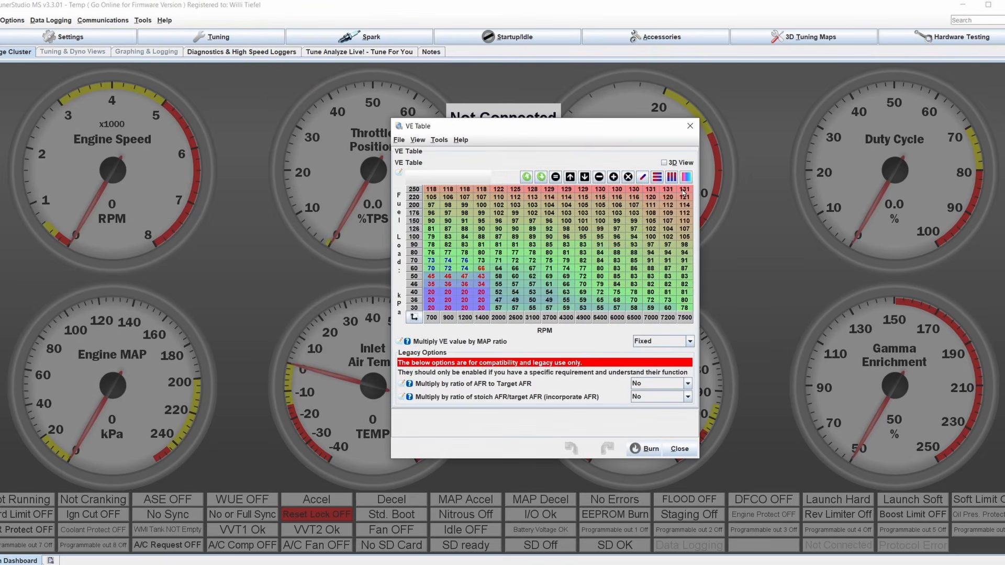
{"action": "left_click_drag", "start_coordinate": [684, 192], "coordinate": [432, 311]}
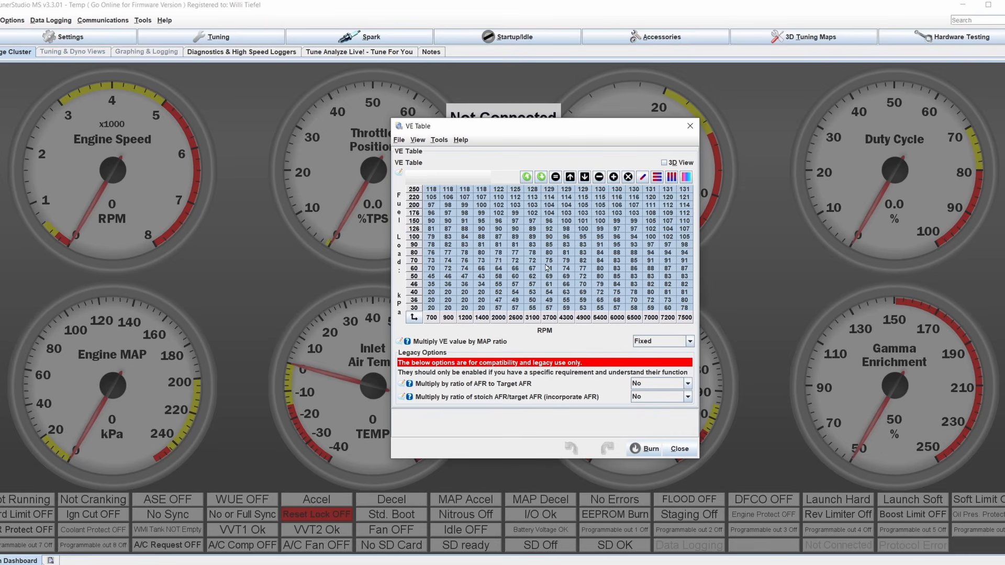
{"action": "left_click", "coordinate": [617, 221]}
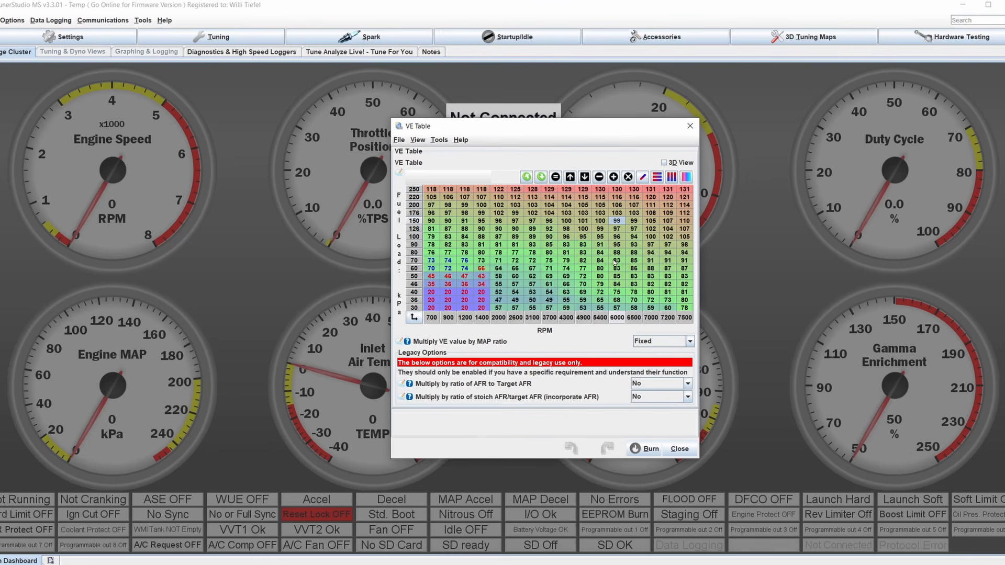
{"action": "left_click", "coordinate": [640, 255]}
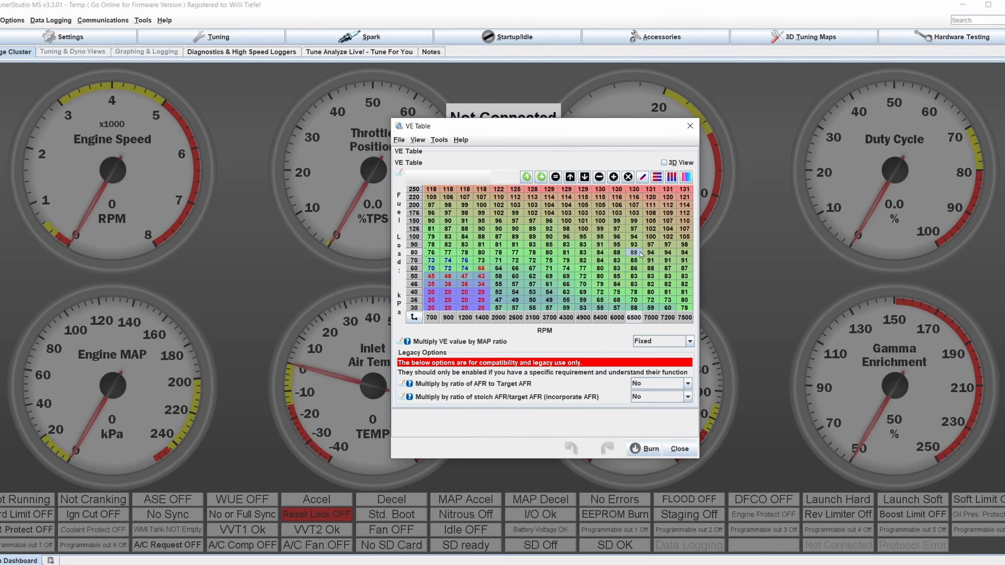
{"action": "left_click_drag", "start_coordinate": [433, 292], "coordinate": [478, 309]}
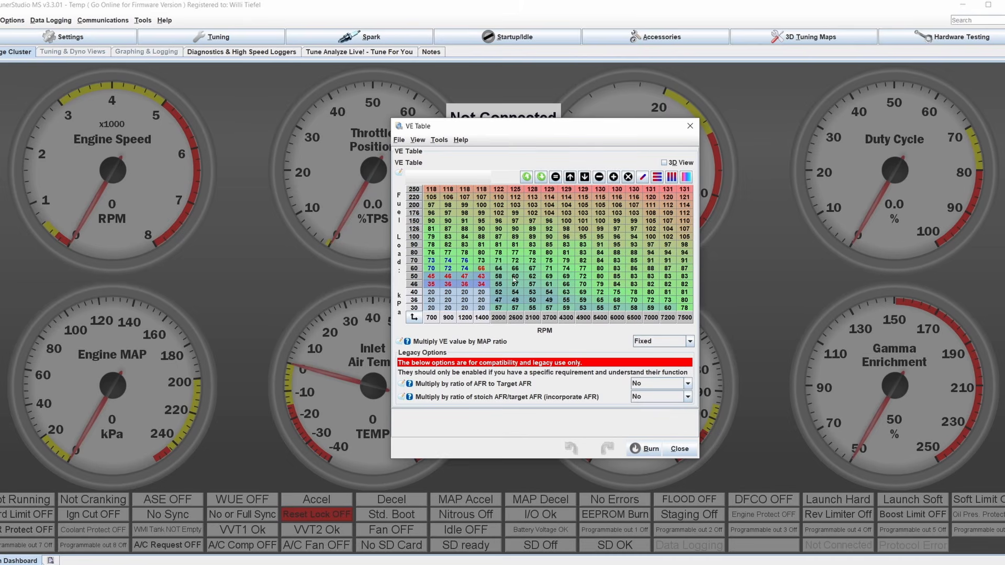
- Open Injector Characteristics to review the open time and voltage correction curve, and close it again
{"action": "left_click", "coordinate": [84, 33]}
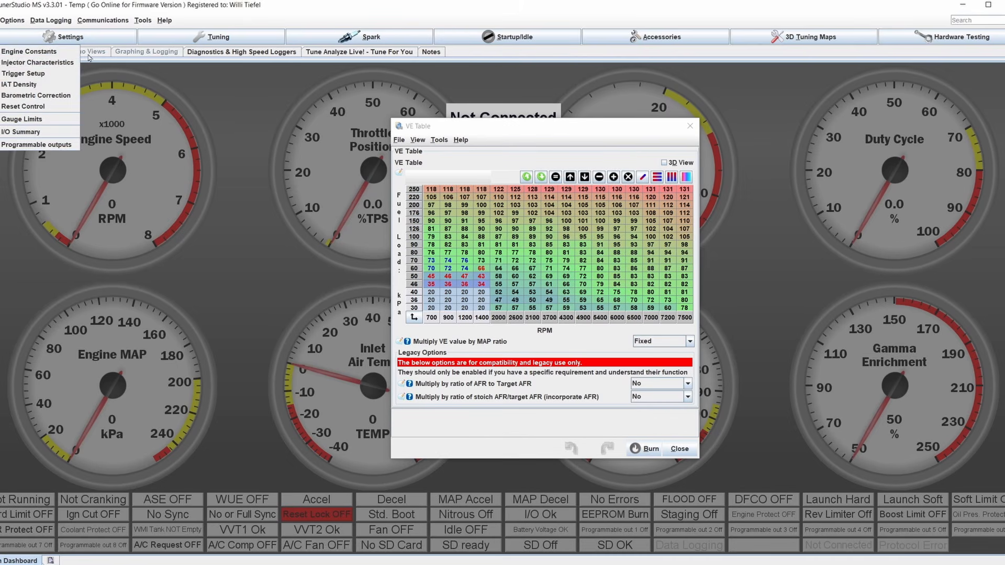
{"action": "left_click", "coordinate": [47, 63]}
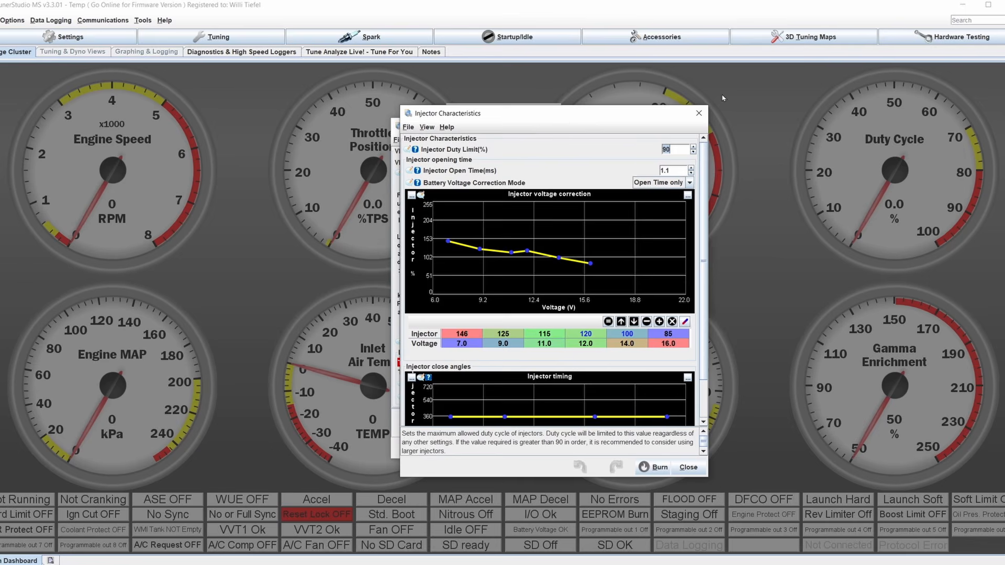
{"action": "left_click", "coordinate": [698, 113]}
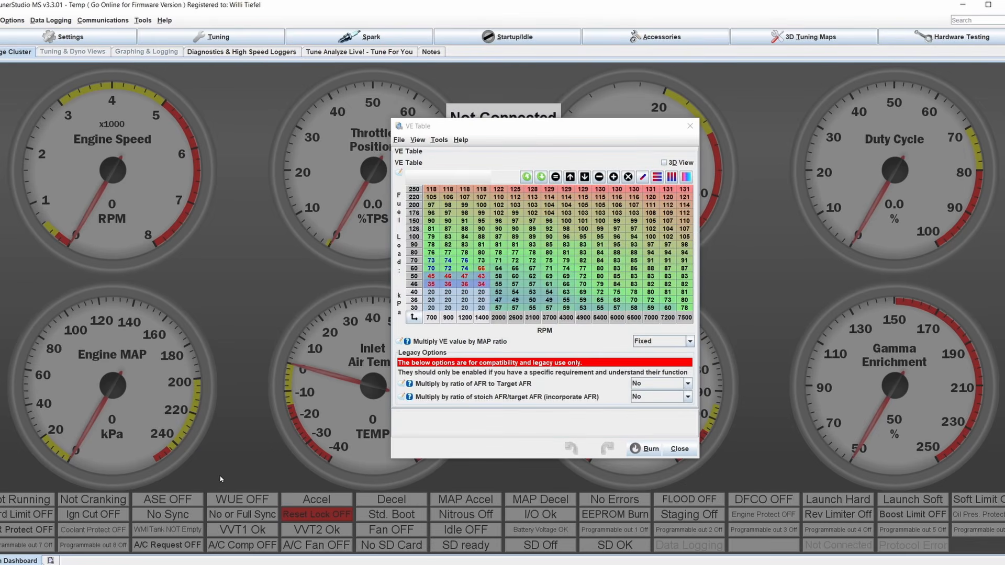